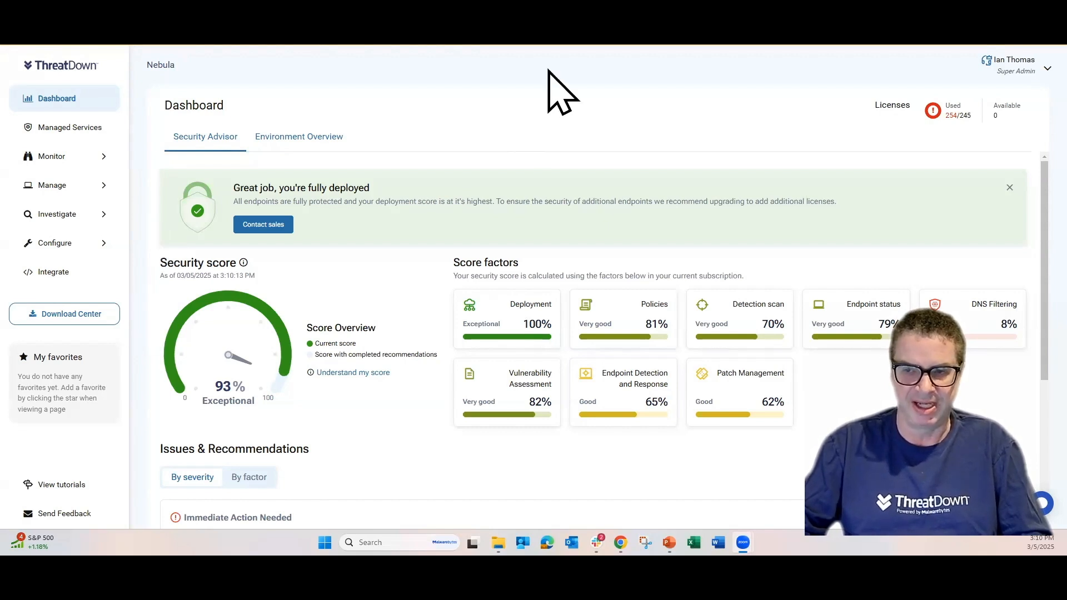
Step: Open Application Block monitoring and review the custom block message title and content in its global settings
left_click(56, 158)
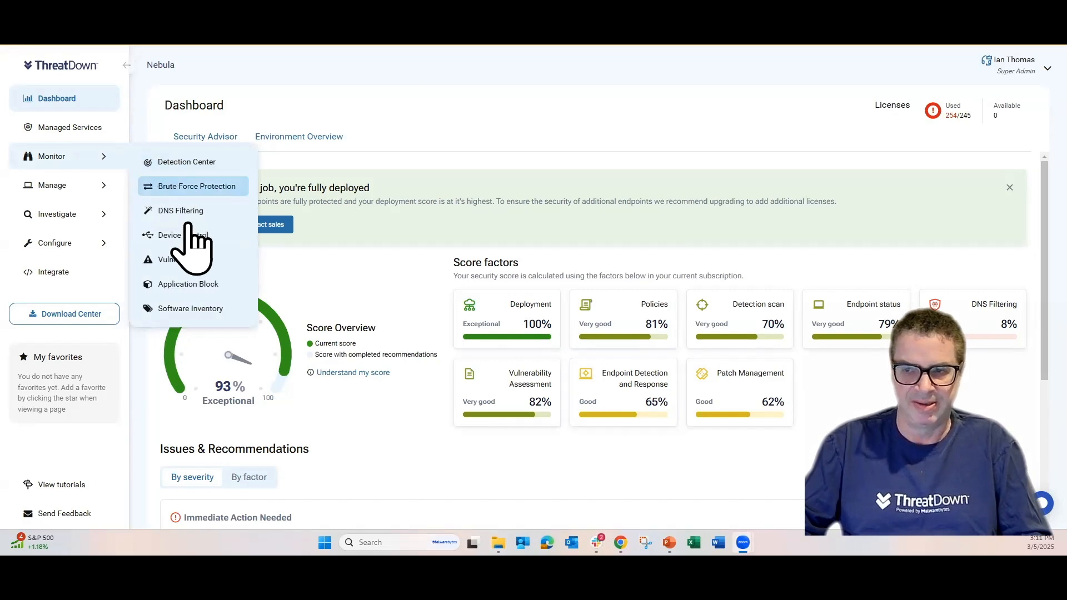
left_click(178, 285)
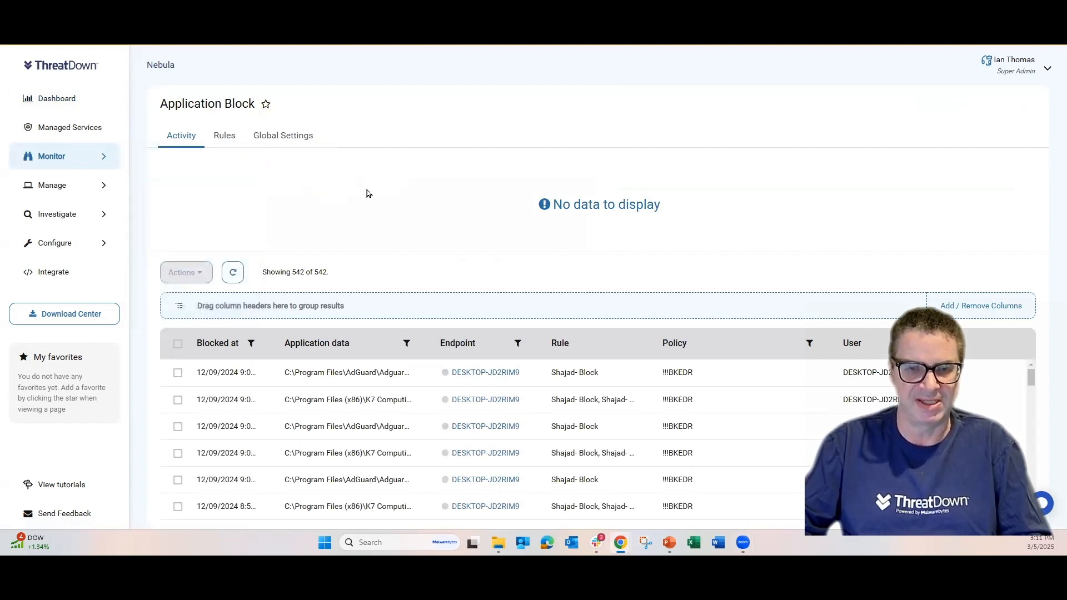
left_click(296, 140)
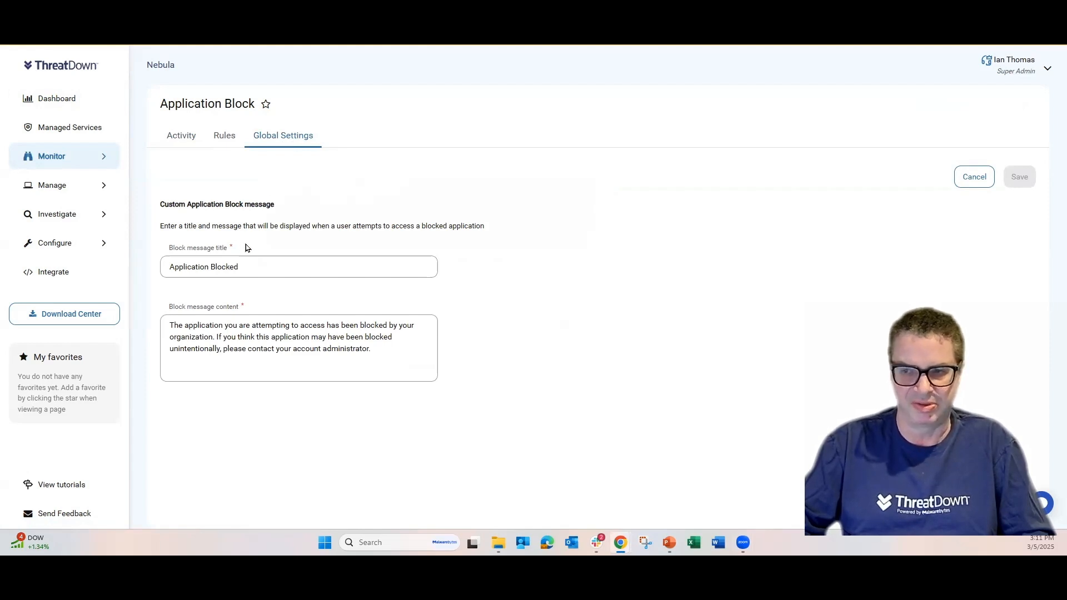
left_click_drag(245, 263, 166, 265)
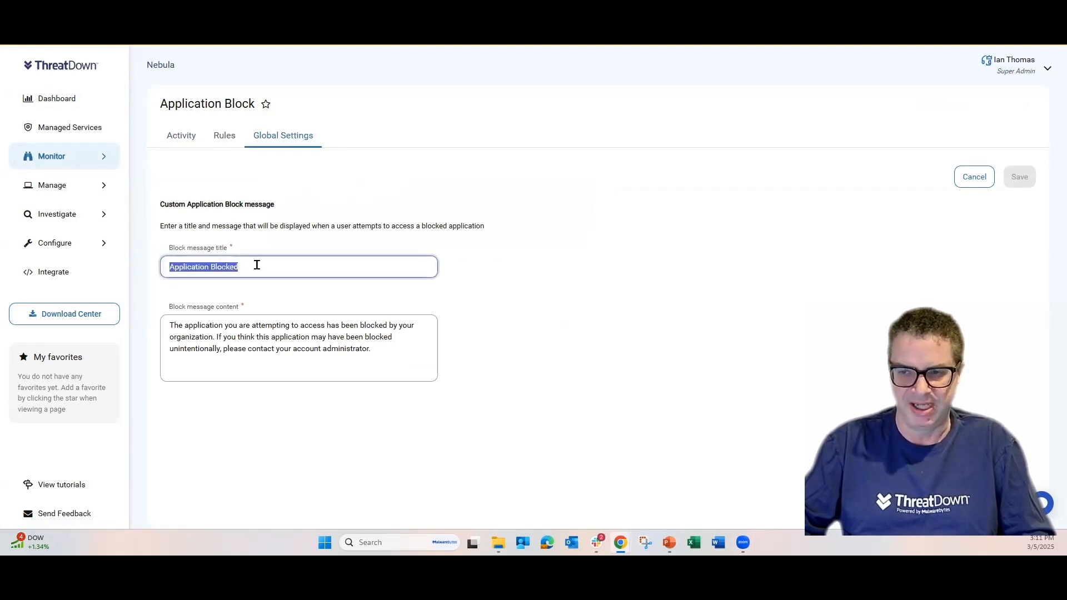
left_click(336, 265)
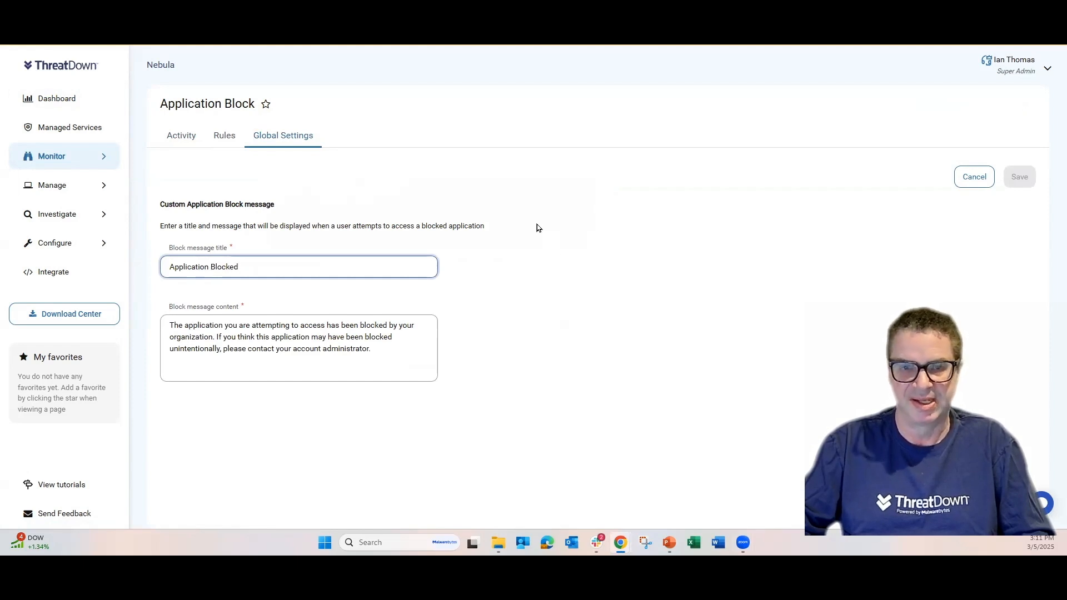
Step: Start a new application block rule and name it "Block Box"
left_click(224, 137)
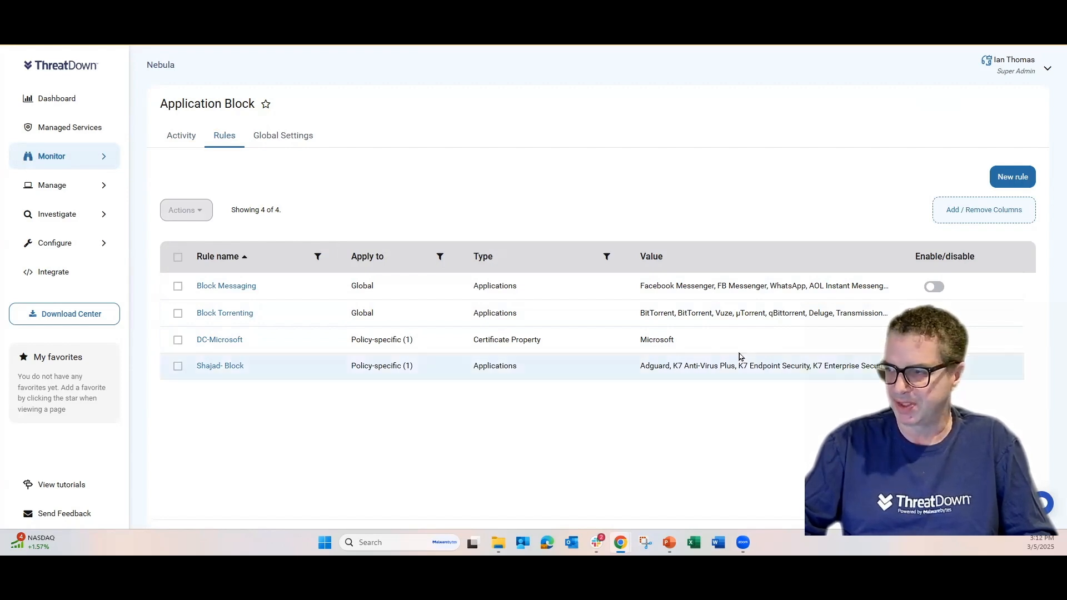
left_click(1008, 179)
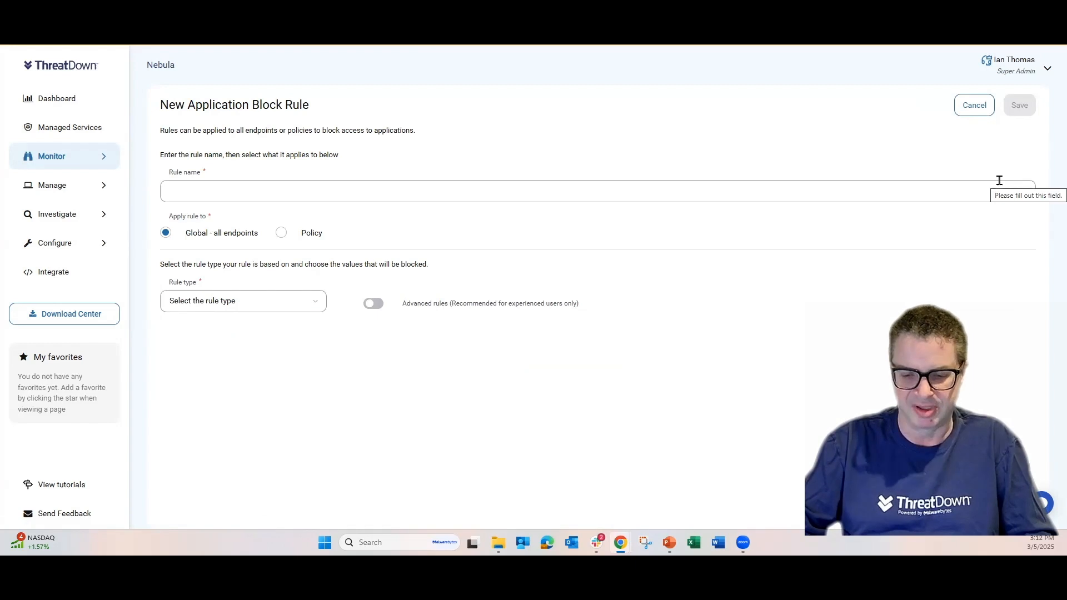
left_click(565, 190)
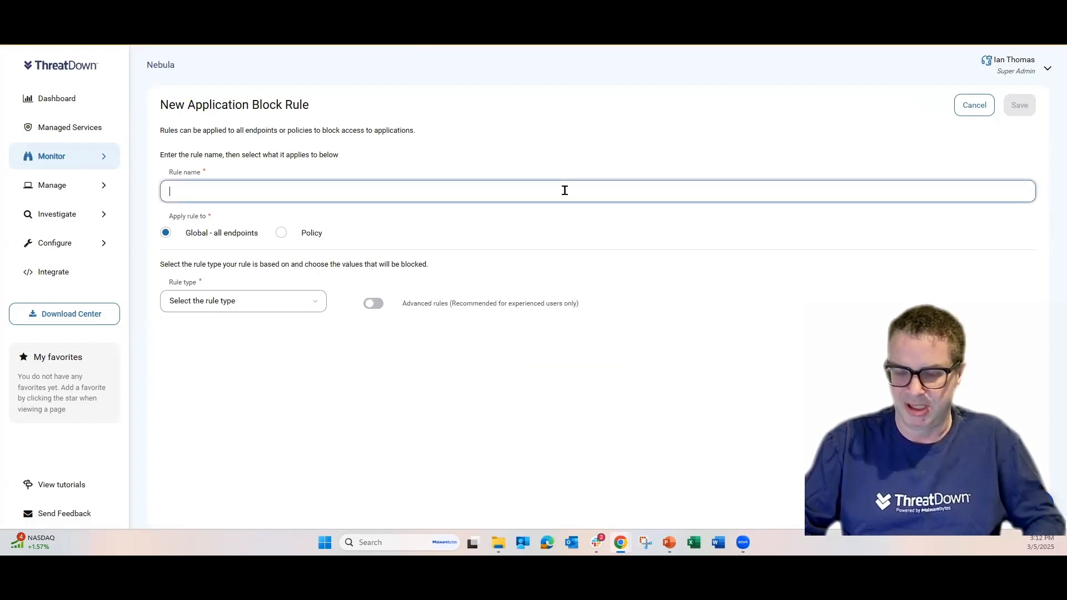
type("B")
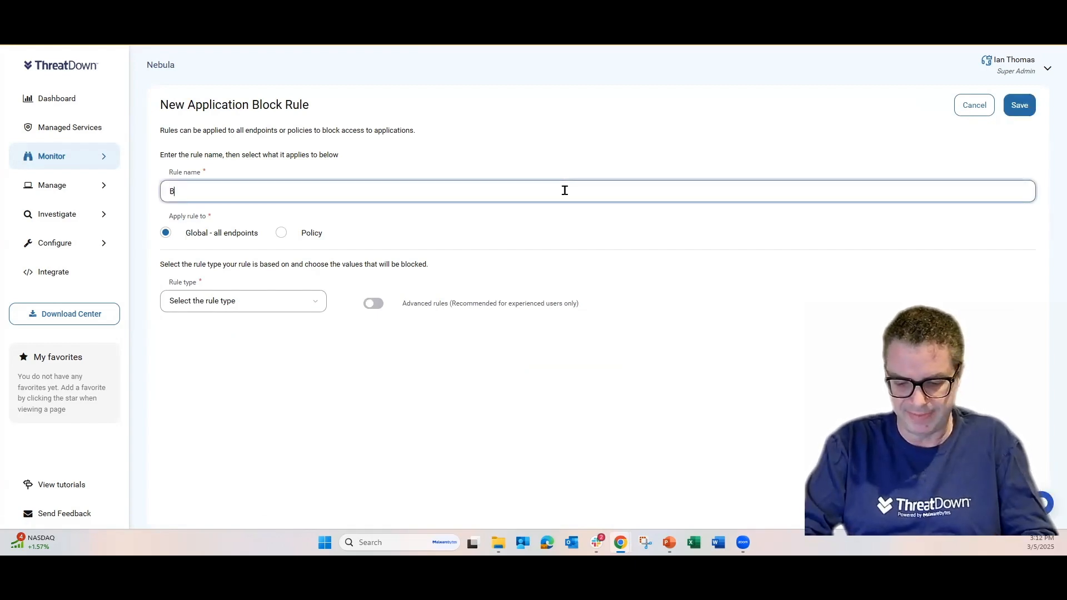
type("lock B")
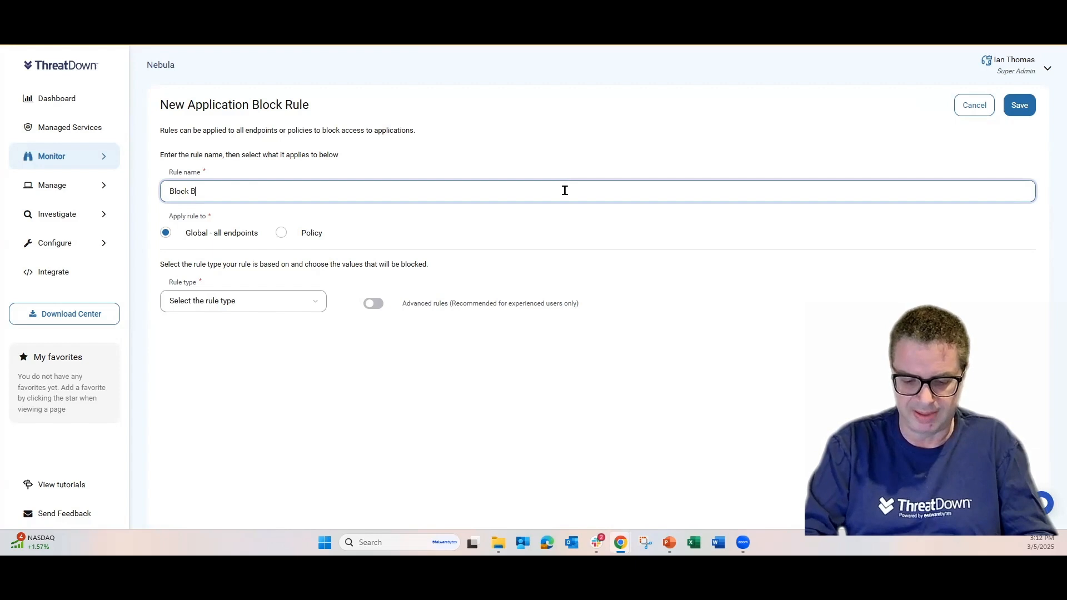
type("ox")
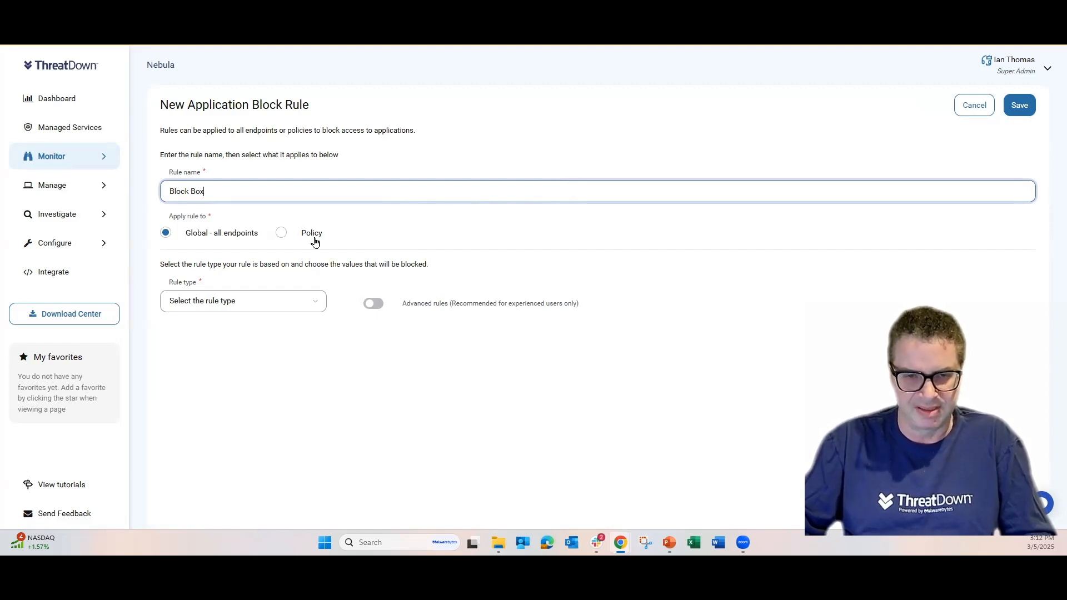
Step: Preview the policy-specific scope options for the rule and return its scope to Global - all endpoints
left_click(287, 240)
left_click(281, 233)
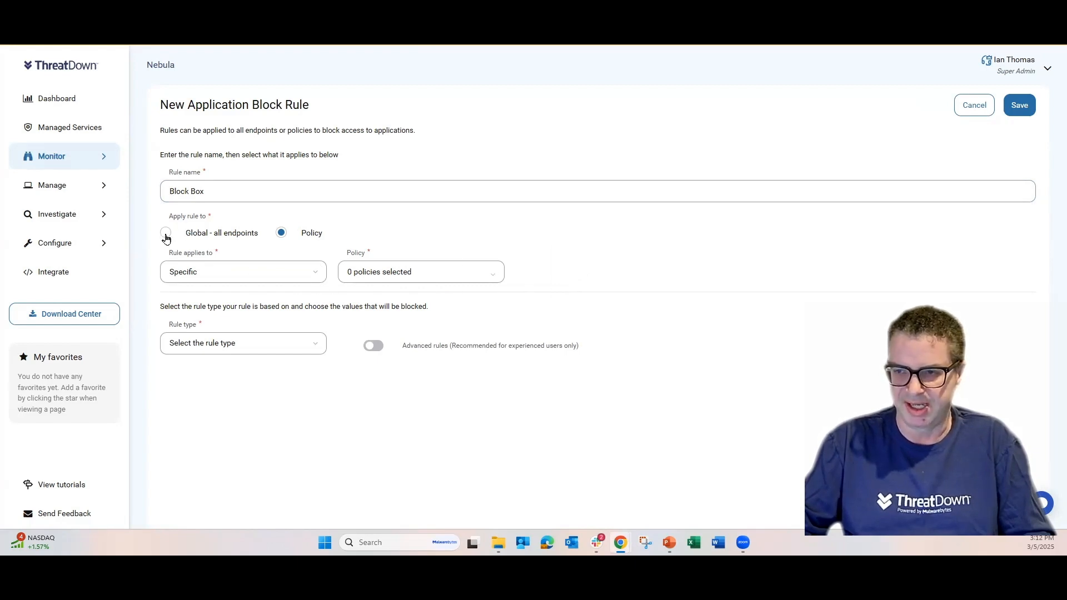
left_click(165, 234)
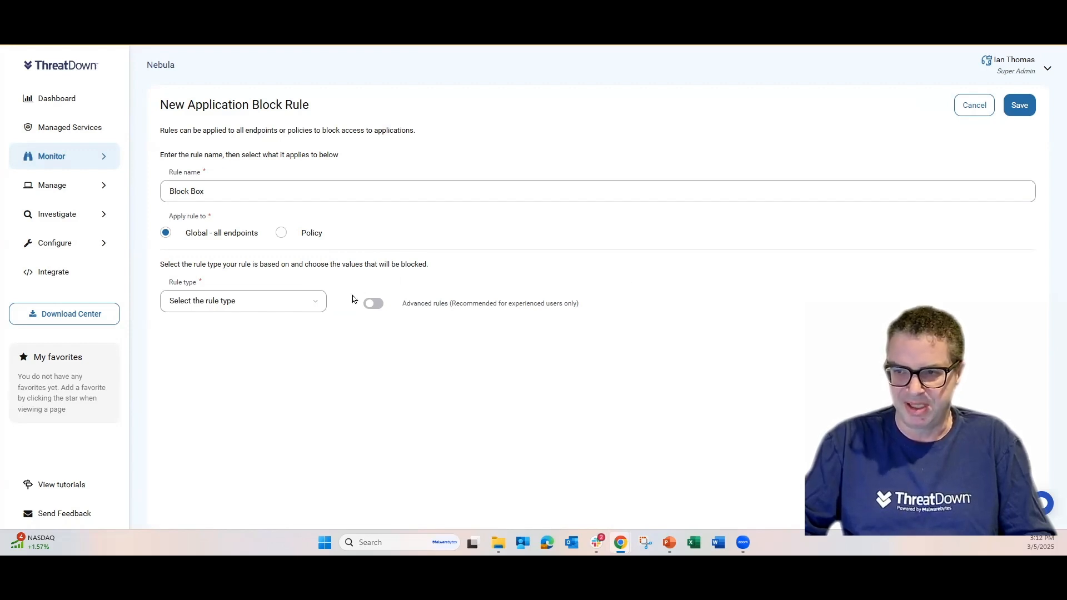
Step: Set the rule type to Vendor and browse the list of vendors that can be blocked
left_click(319, 305)
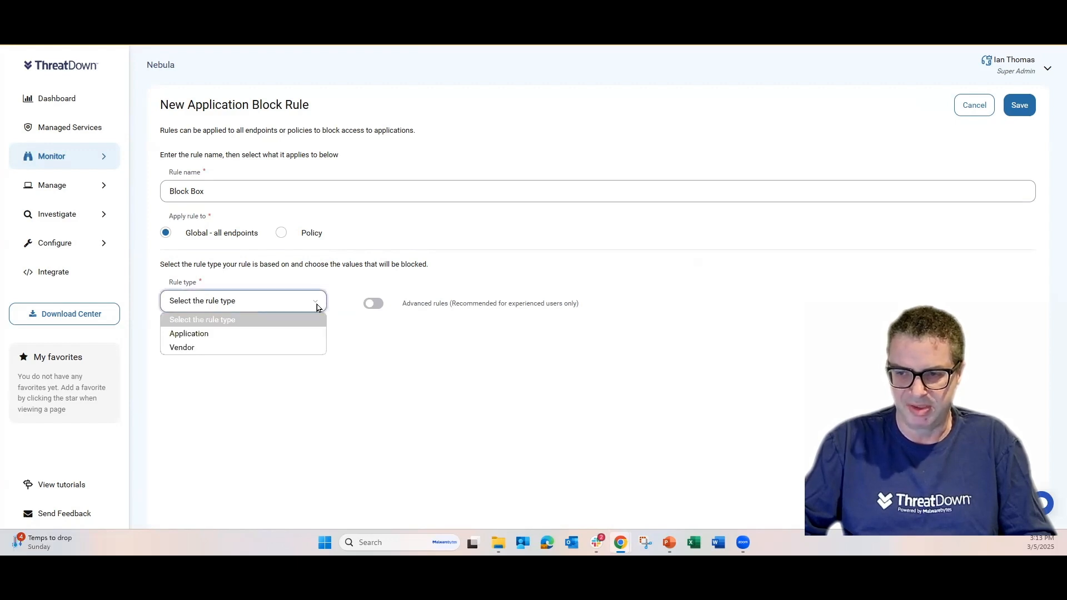
left_click(294, 349)
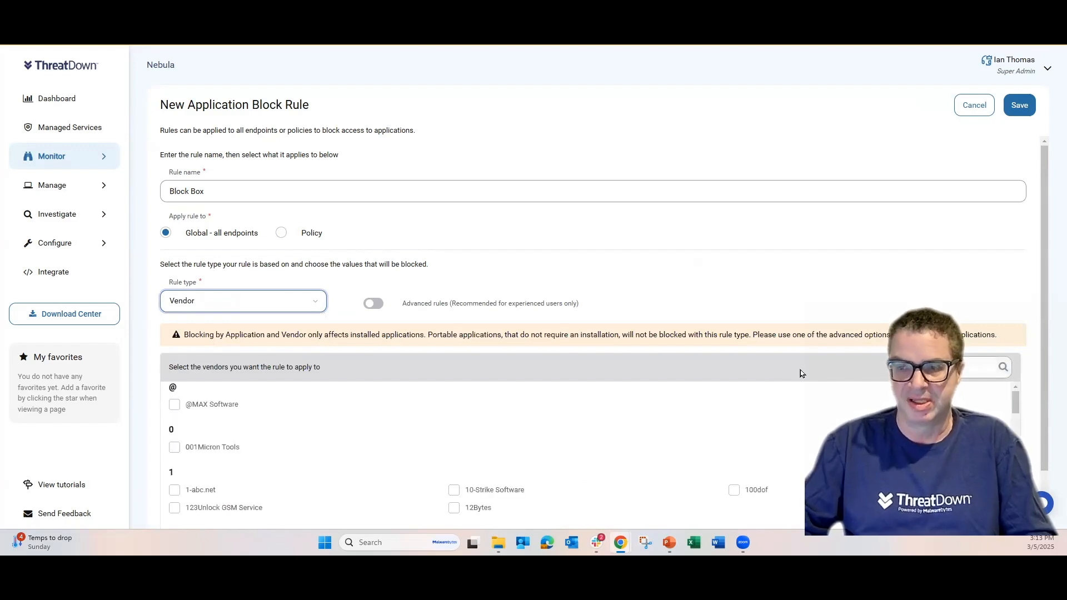
scroll(818, 421, "down", 2)
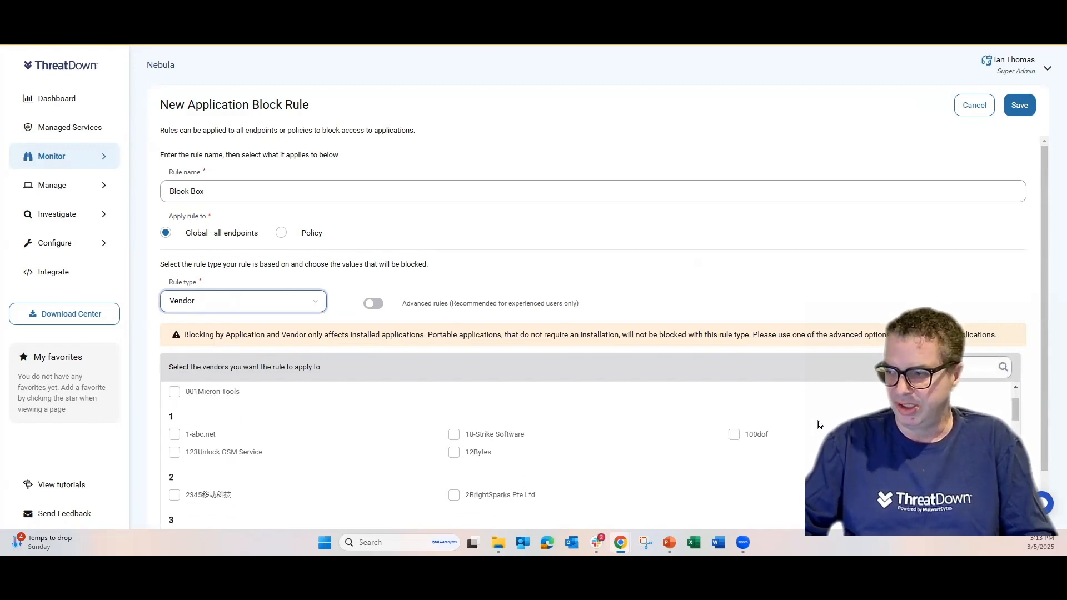
scroll(818, 425, "down", 5)
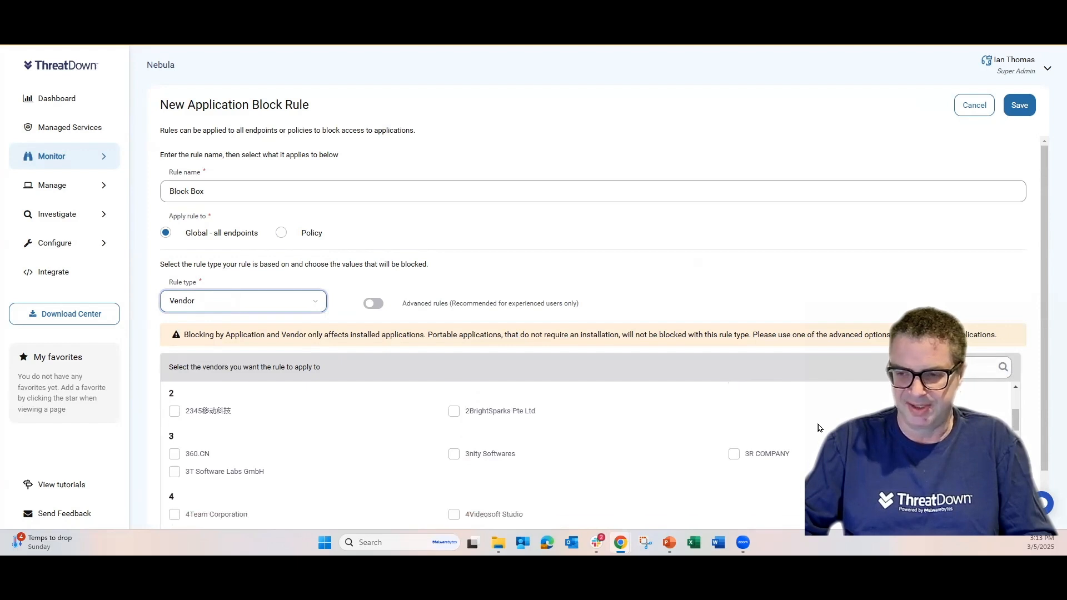
scroll(810, 426, "down", 5)
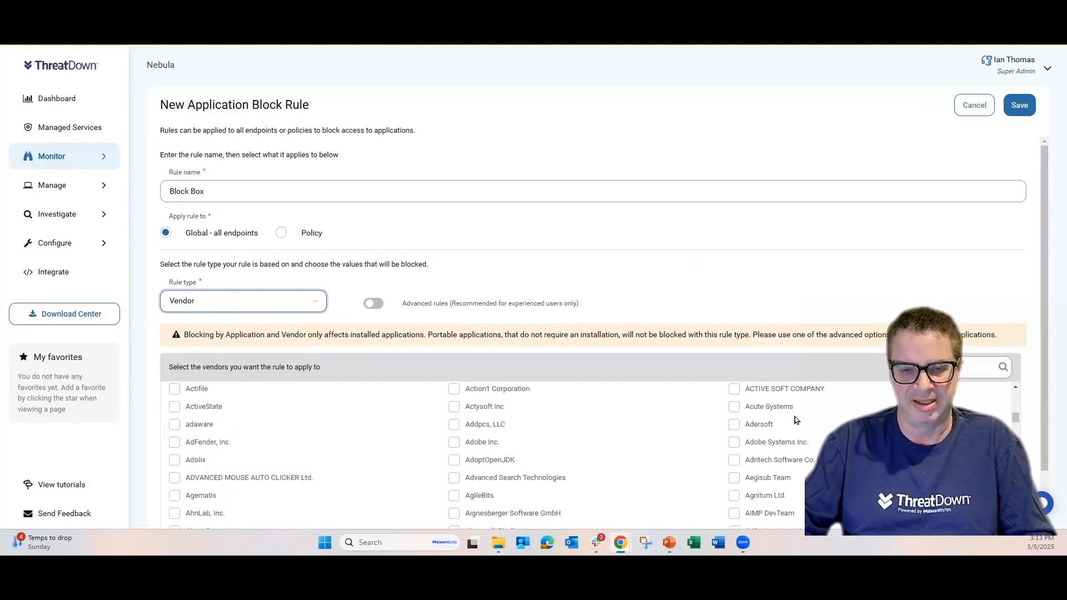
scroll(796, 415, "down", 1)
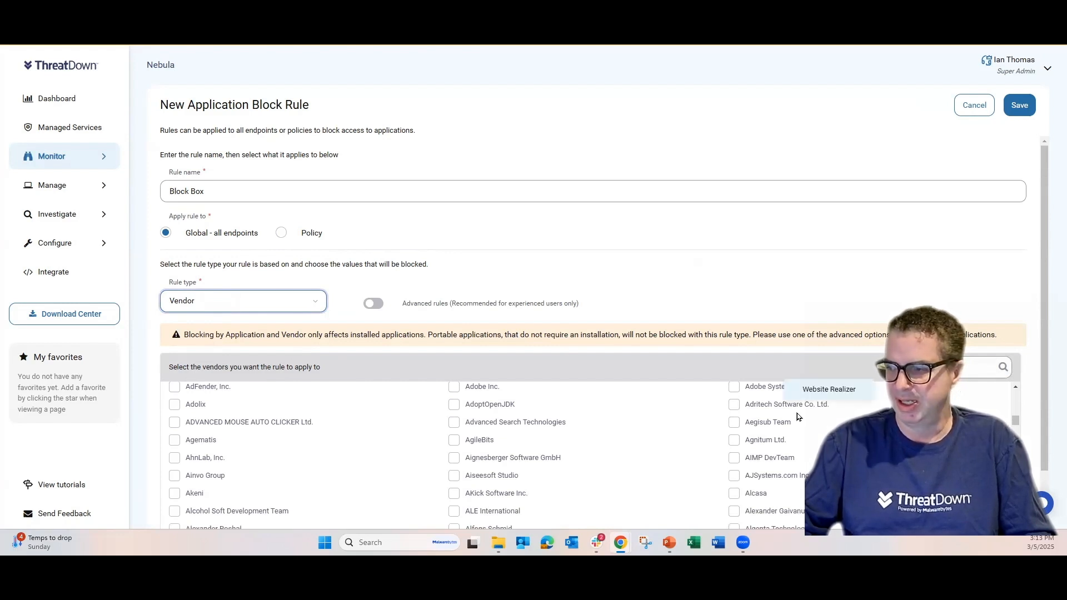
scroll(797, 412, "down", 1)
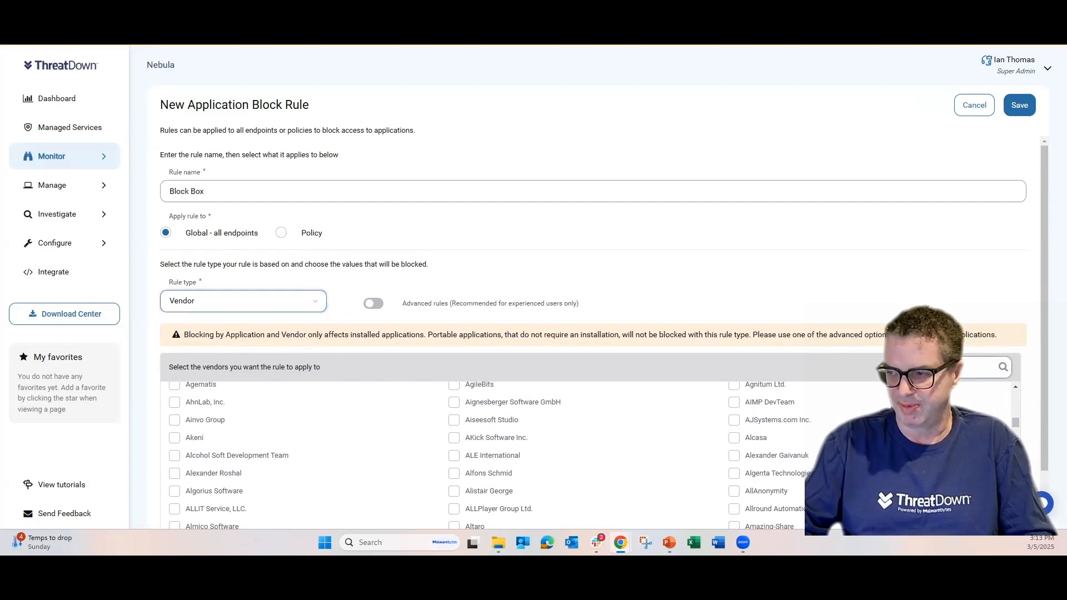
Step: Search the vendor list for "box", select Box, Inc., and save the rule
left_click(936, 367)
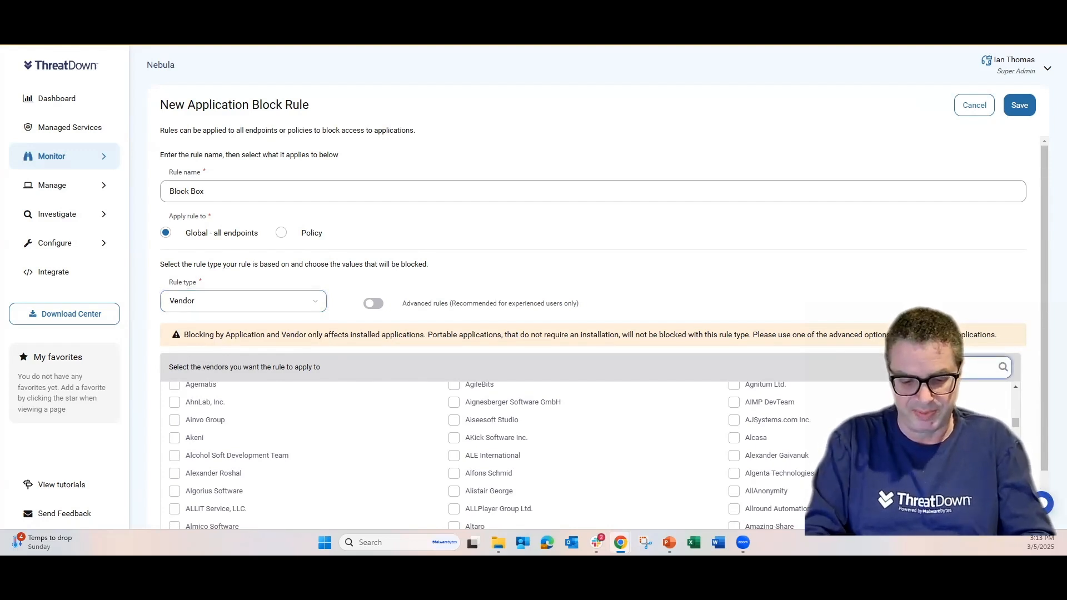
type("box")
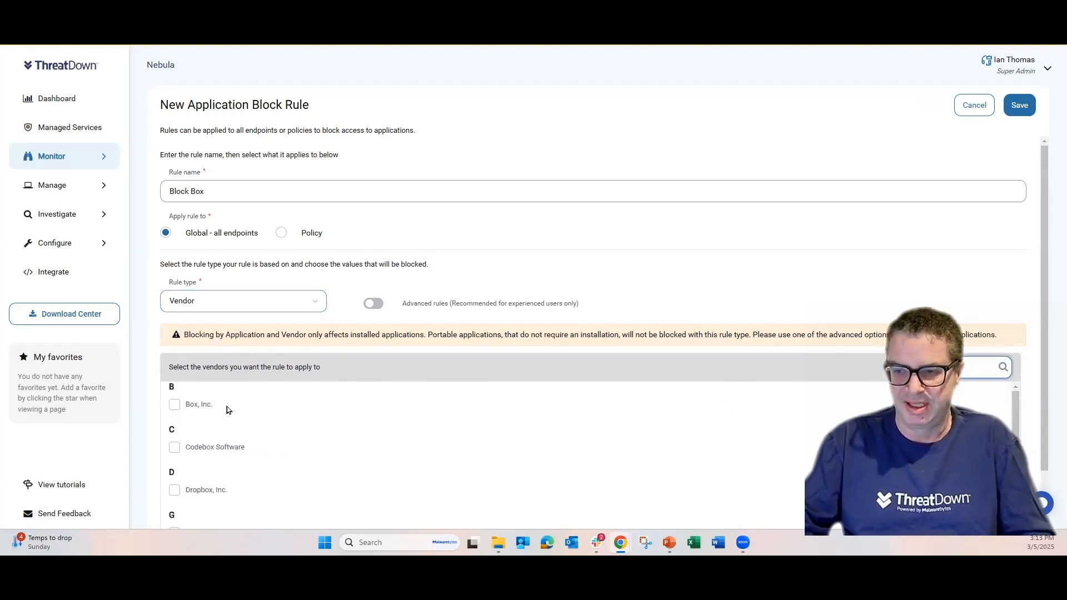
left_click(175, 405)
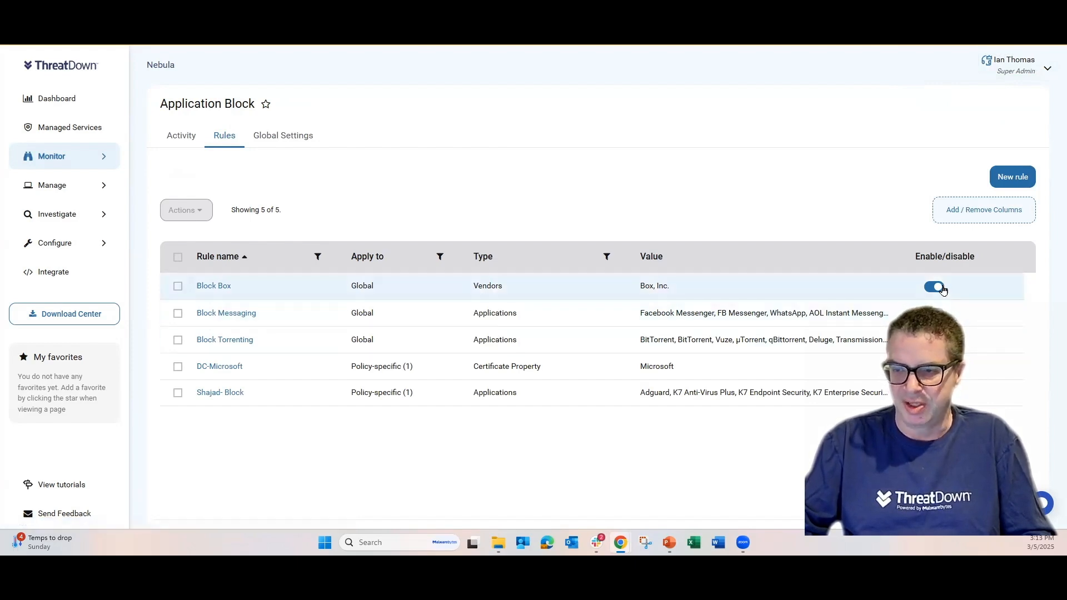
Step: Review the Application Block activity log, including the blocked applications, endpoints, rules and policies
left_click(177, 138)
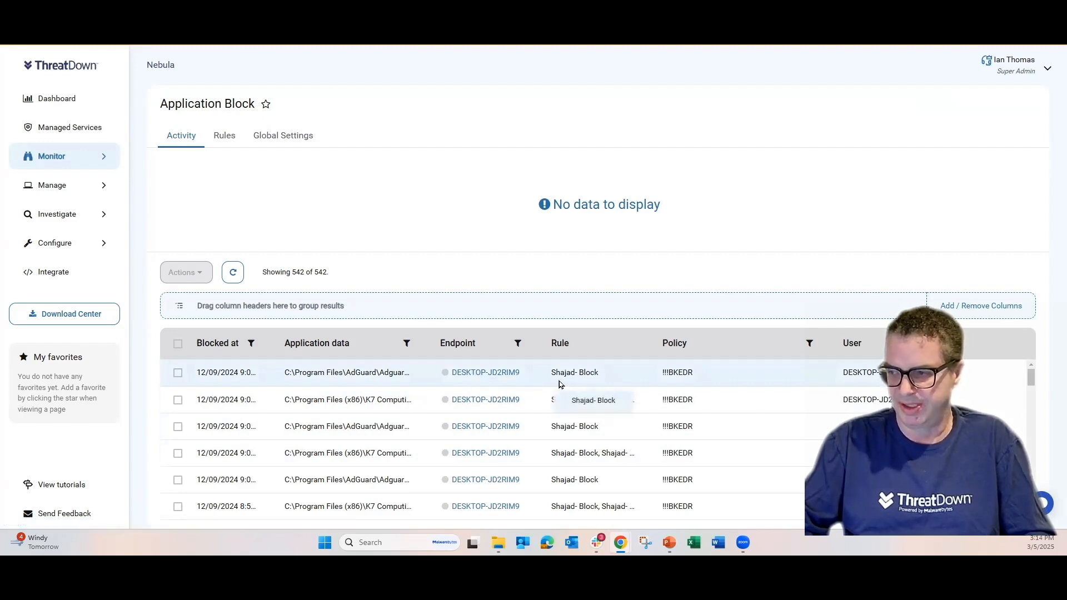
scroll(578, 423, "down", 5)
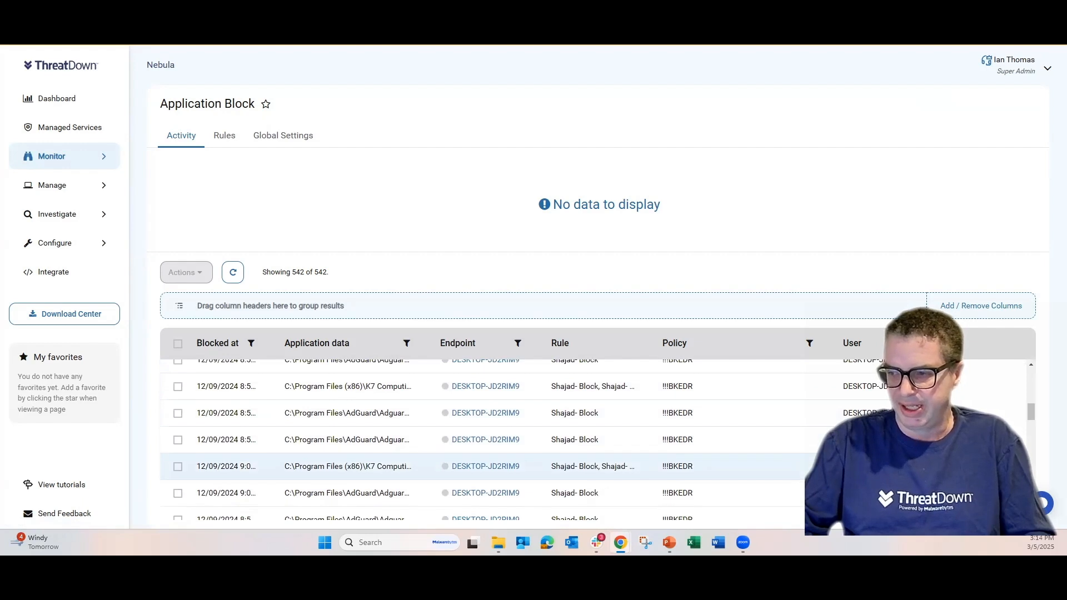
scroll(578, 439, "down", 2)
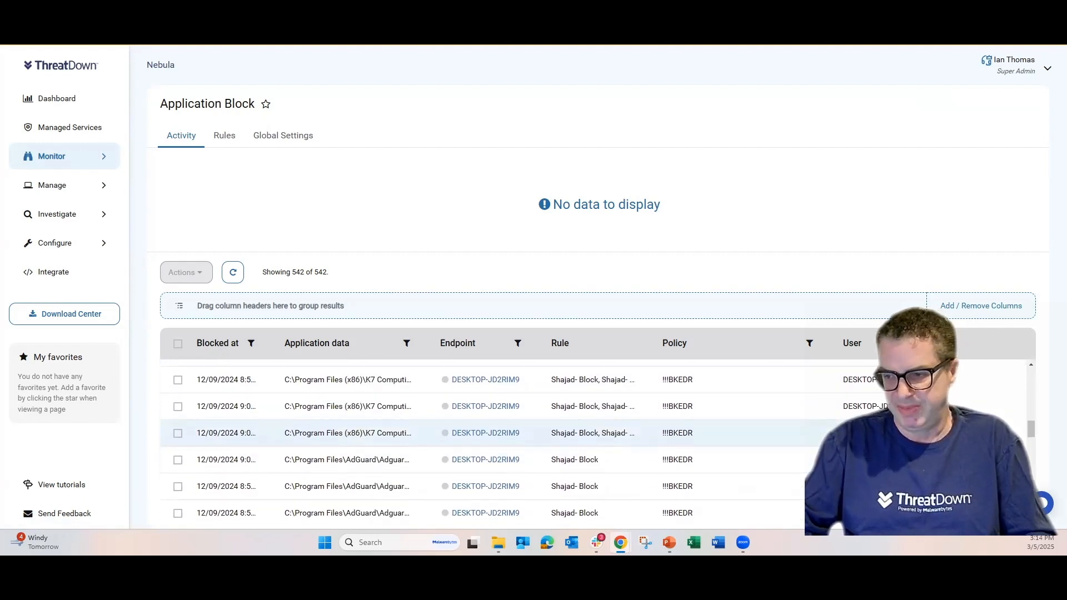
scroll(578, 433, "down", 2)
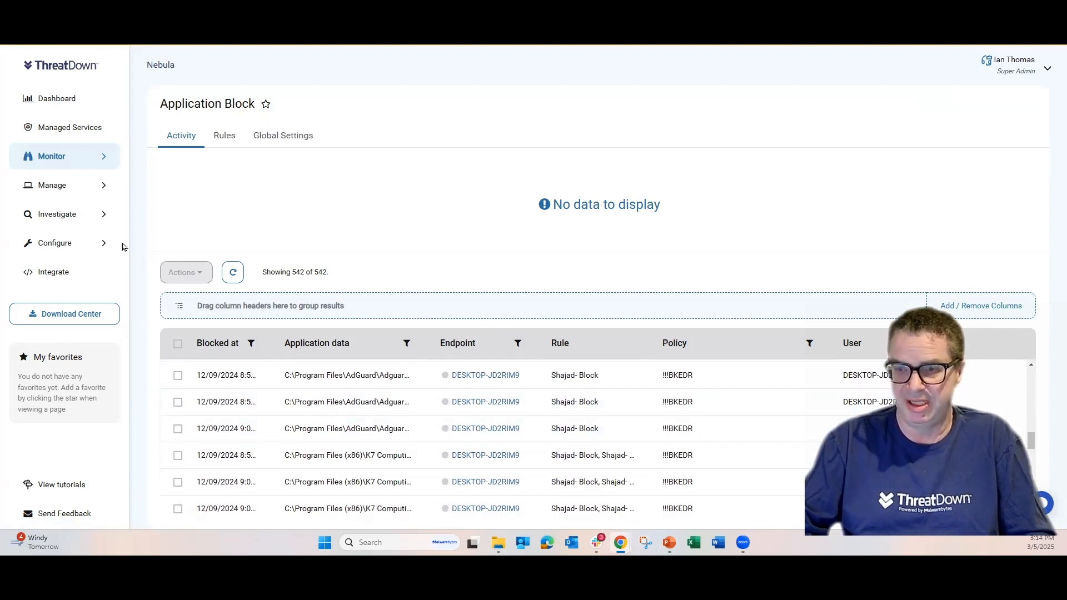
Step: Open the Reports configuration and start a new report named "App Block Weekly Report"
mouse_move(62, 243)
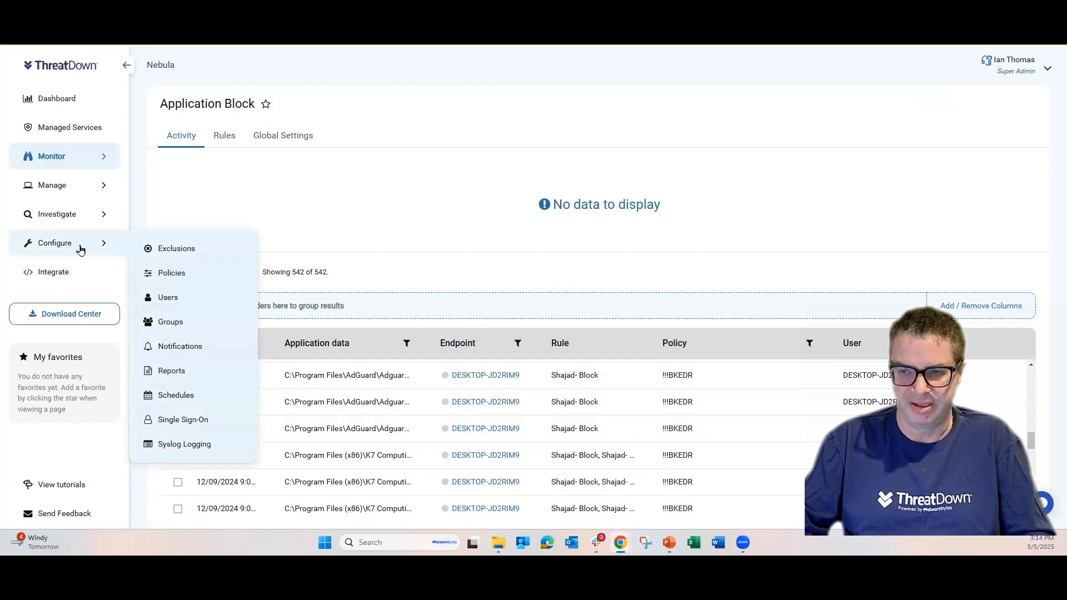
left_click(180, 374)
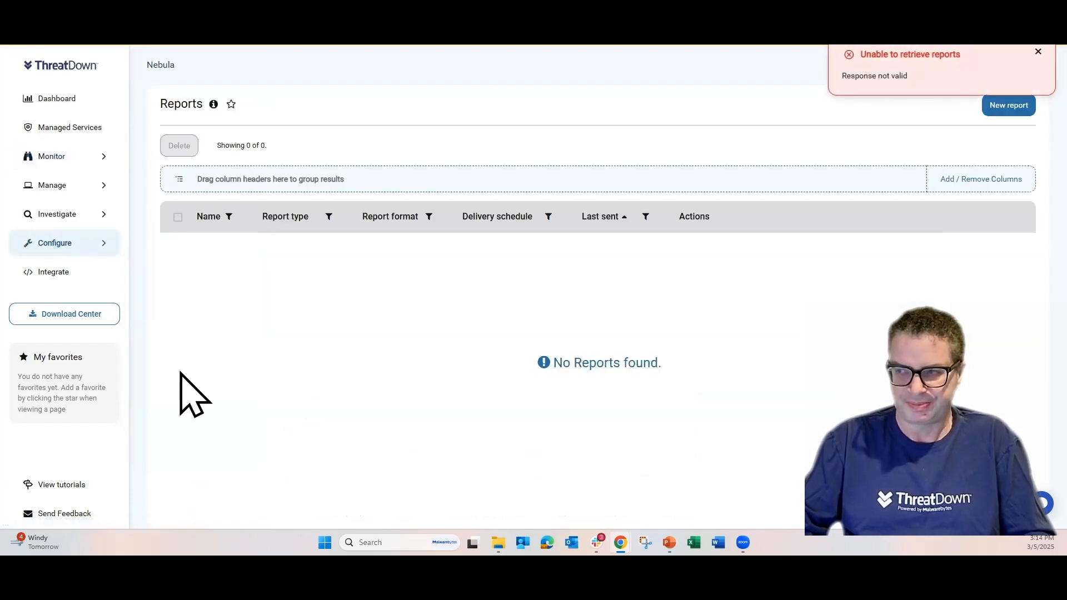
left_click(1038, 51)
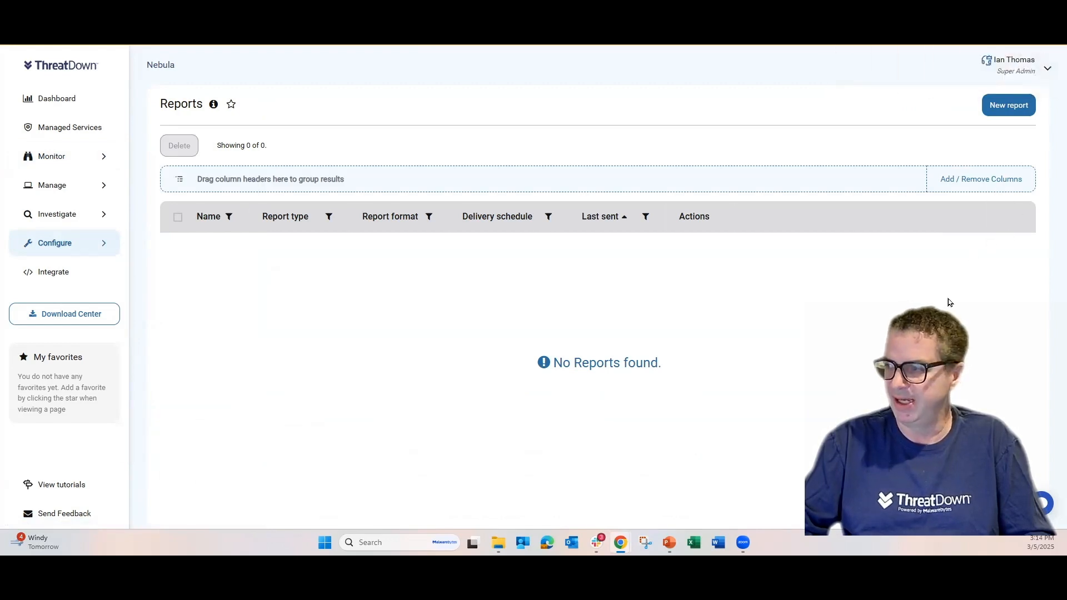
left_click(1009, 106)
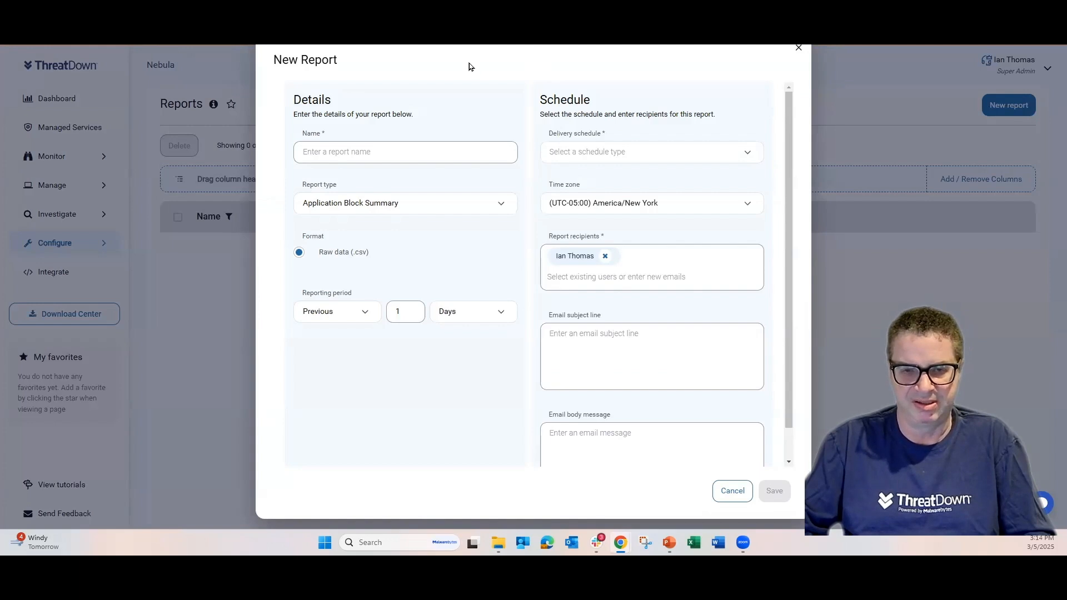
left_click(448, 149)
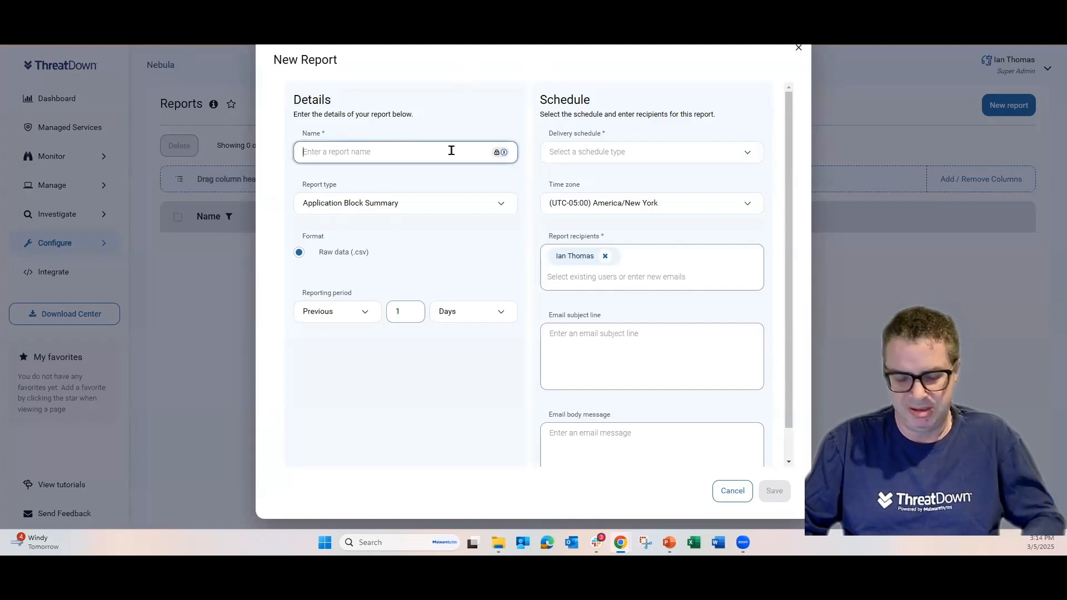
type("App ")
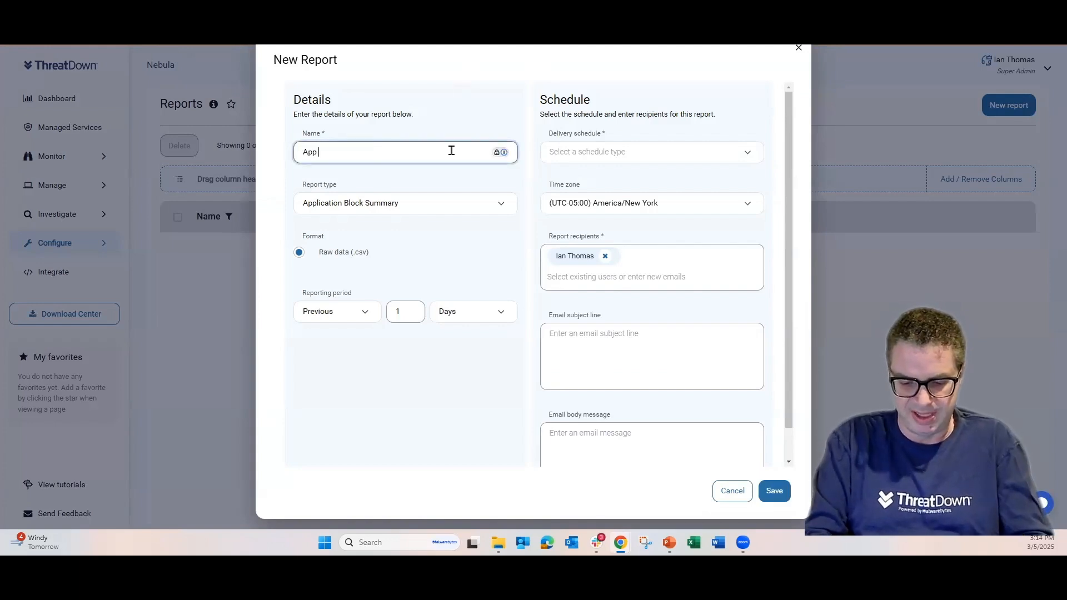
type("Block We")
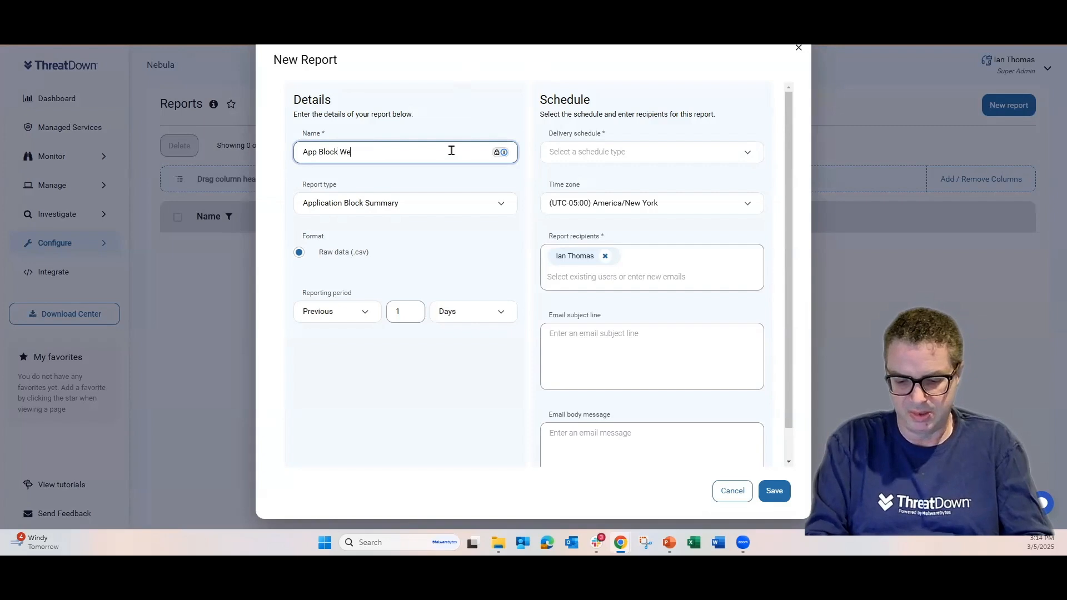
type("ekly Report")
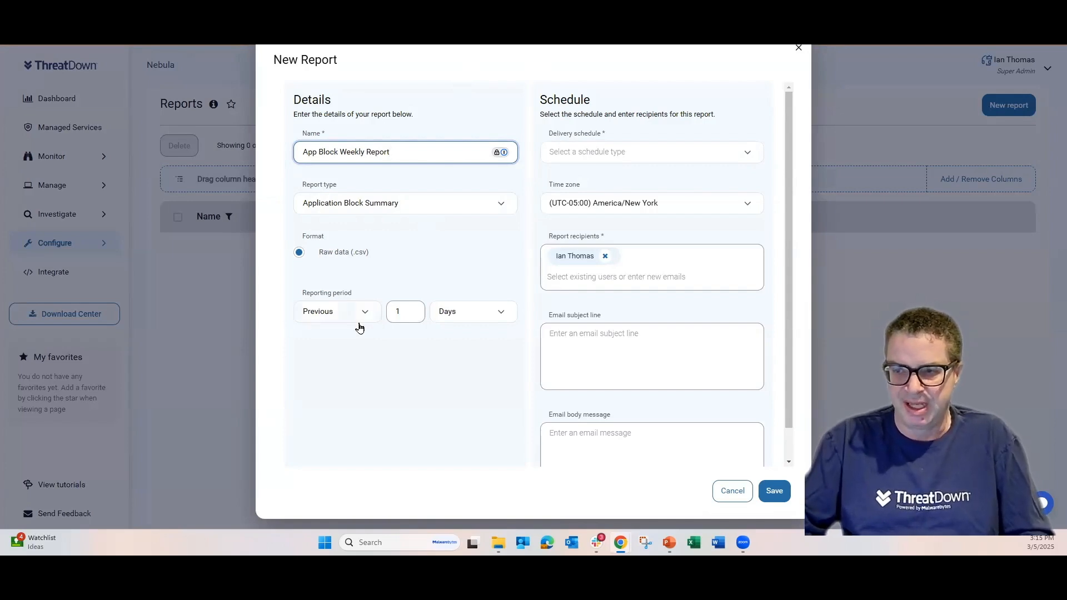
Step: Set the new report's period to the previous 7 days and its delivery schedule to weekly on Monday
double_click(393, 312)
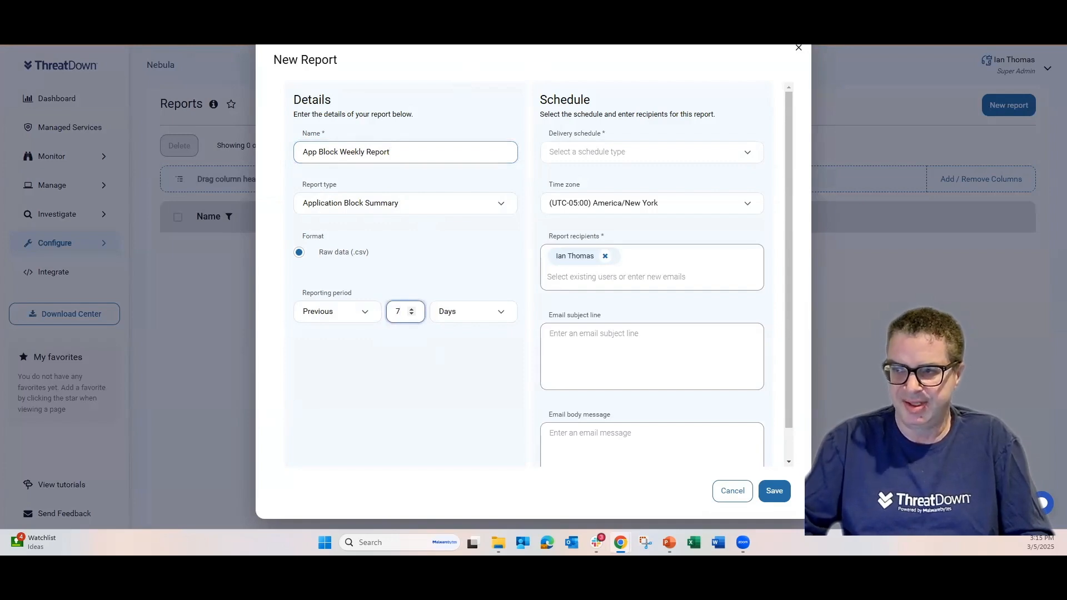
type("7")
left_click(708, 149)
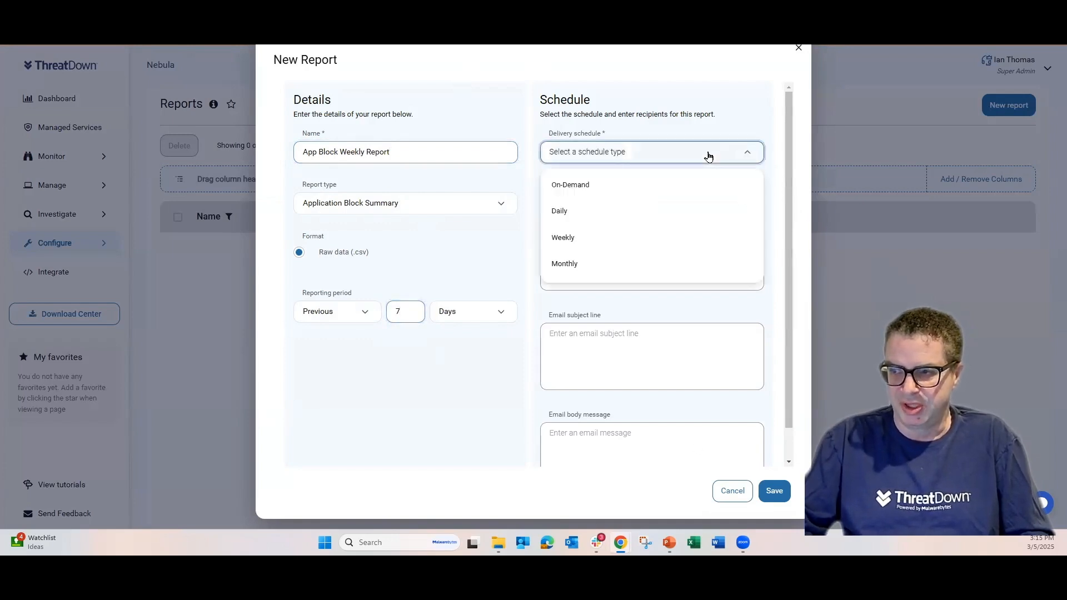
left_click(601, 236)
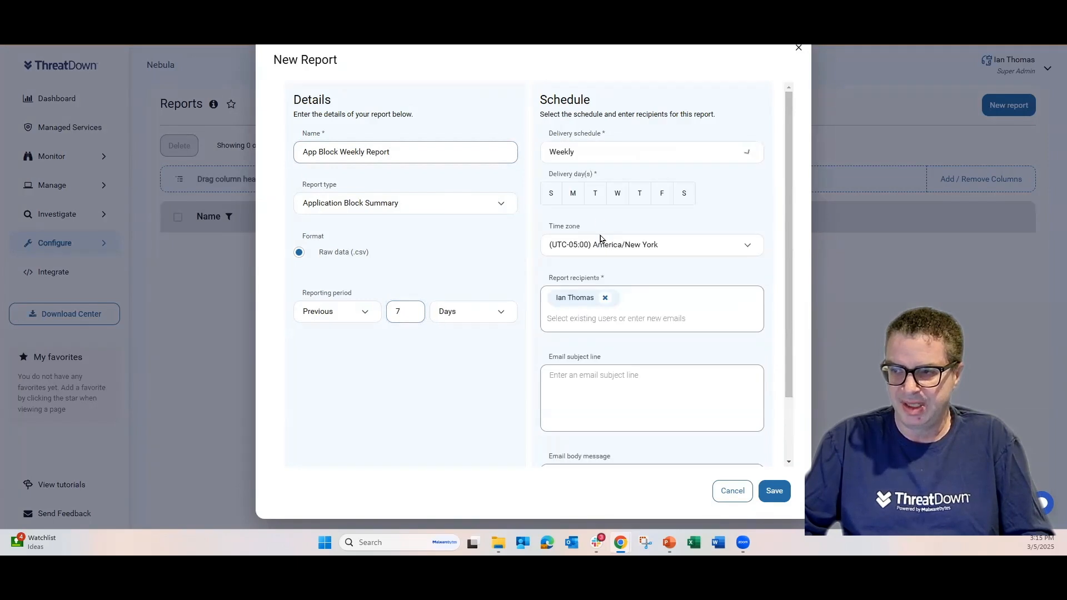
left_click(578, 196)
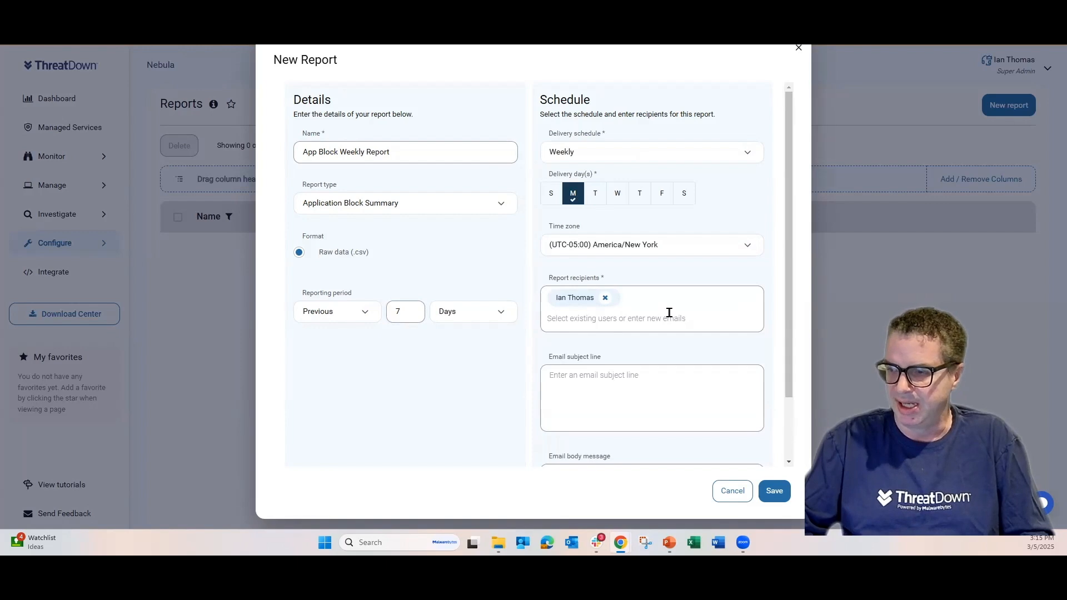
Step: Check the email subject line and body message fields of the new report, and discard the report without saving
left_click(659, 374)
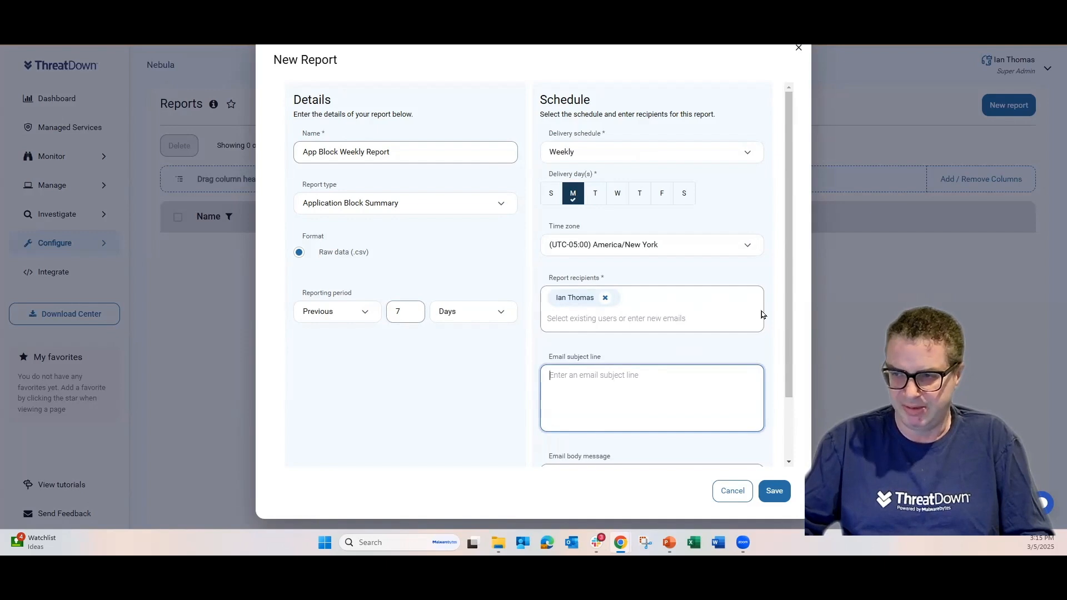
left_click(630, 479)
scroll(744, 456, "down", 1)
left_click(624, 392)
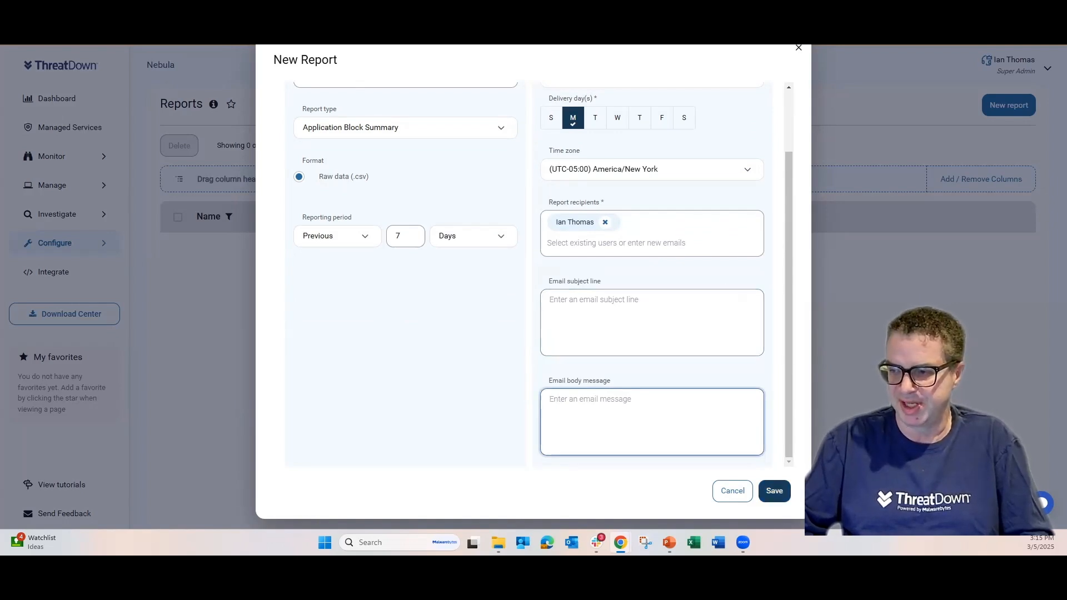
left_click(732, 491)
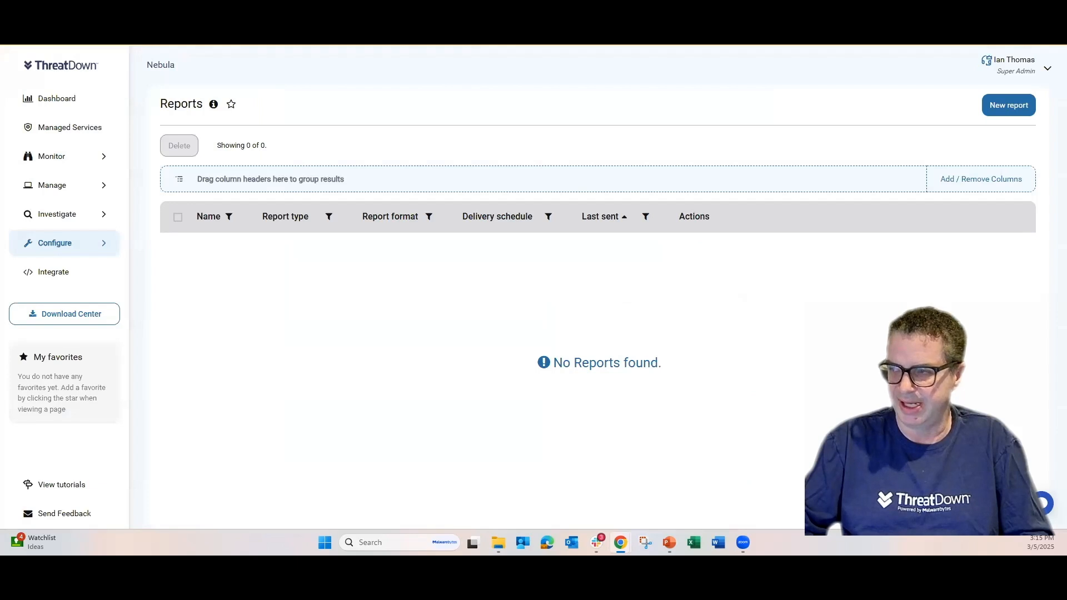